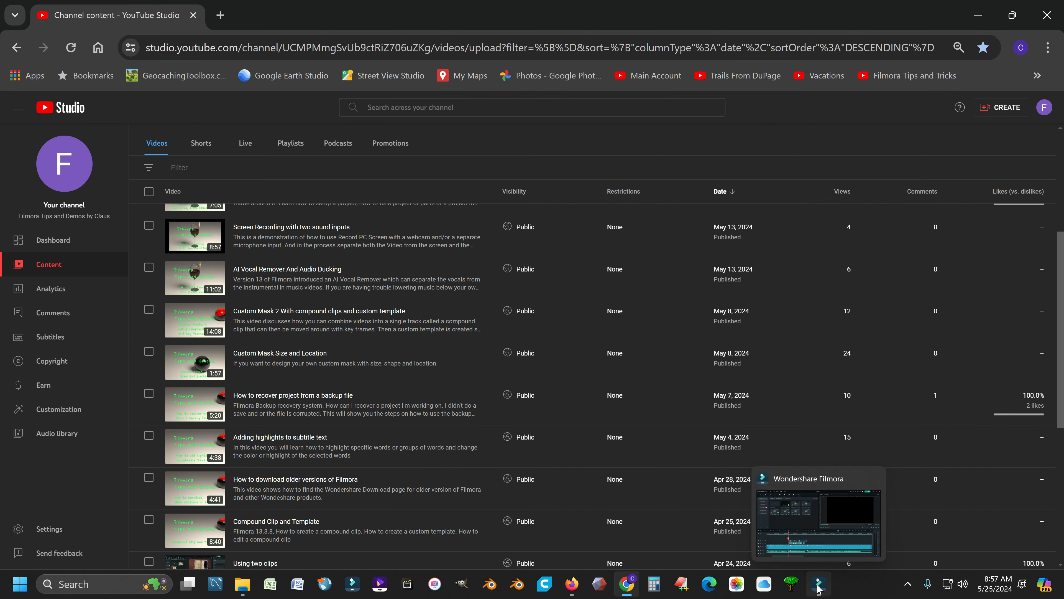
Step: Switch to Wondershare Filmora and play the existing speech-to-text subtitle section around 0:43 to review it
left_click(817, 588)
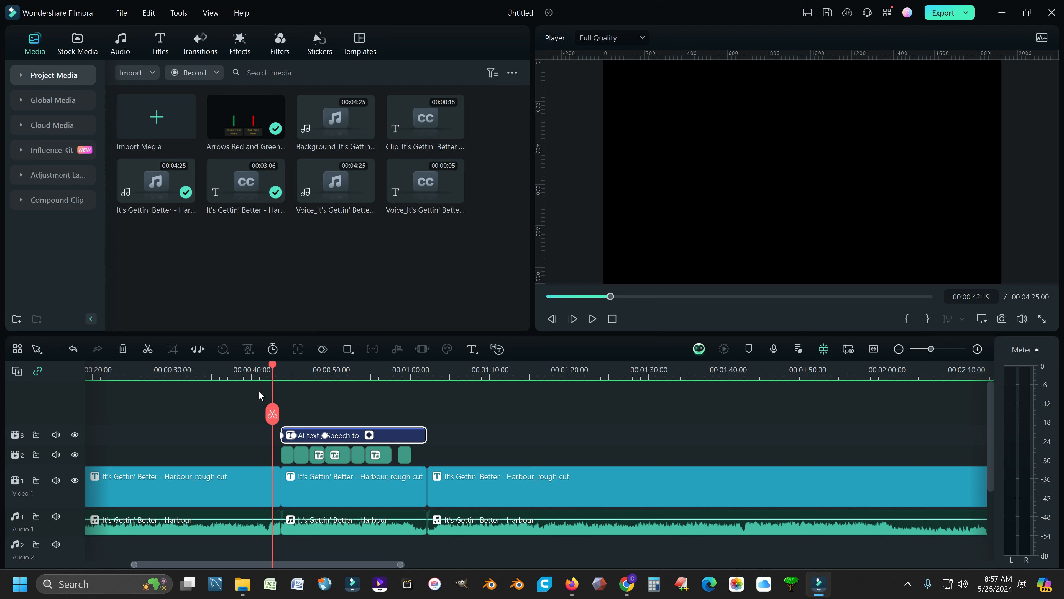
left_click(225, 532)
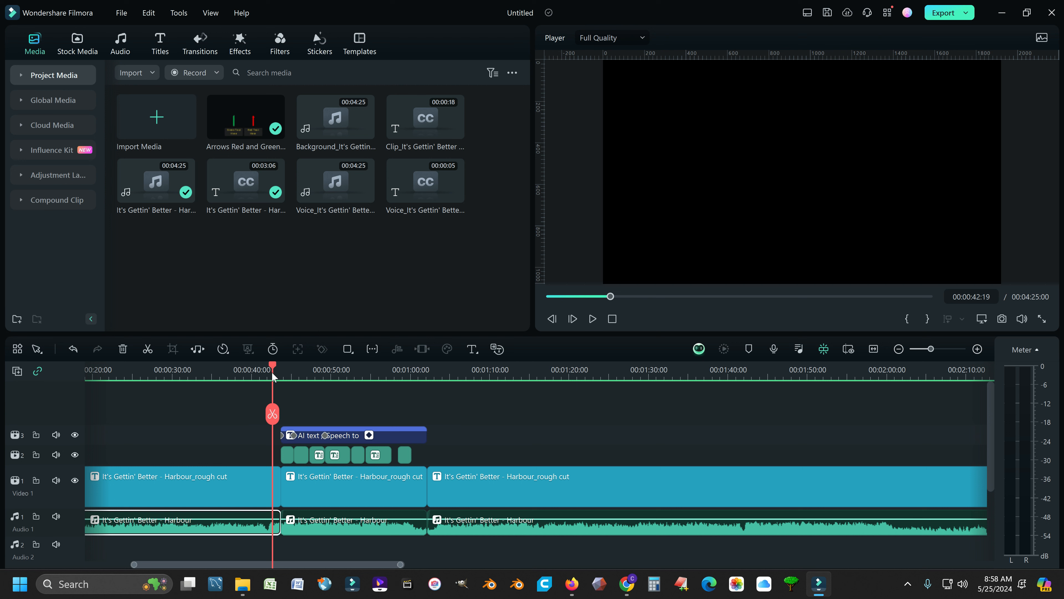
left_click_drag(273, 369, 253, 455)
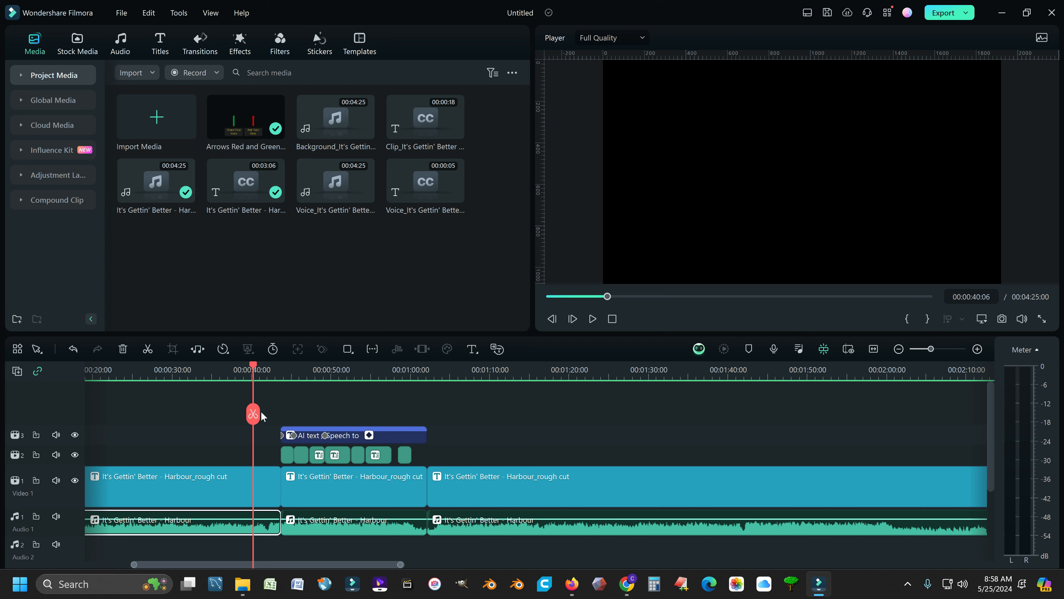
left_click_drag(254, 365, 273, 368)
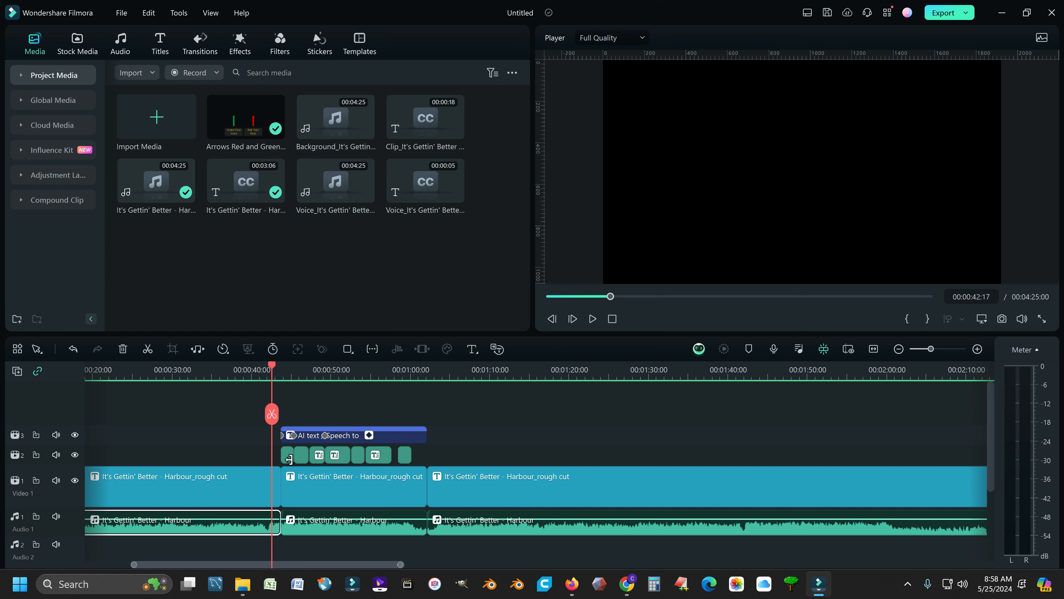
left_click_drag(272, 369, 279, 368)
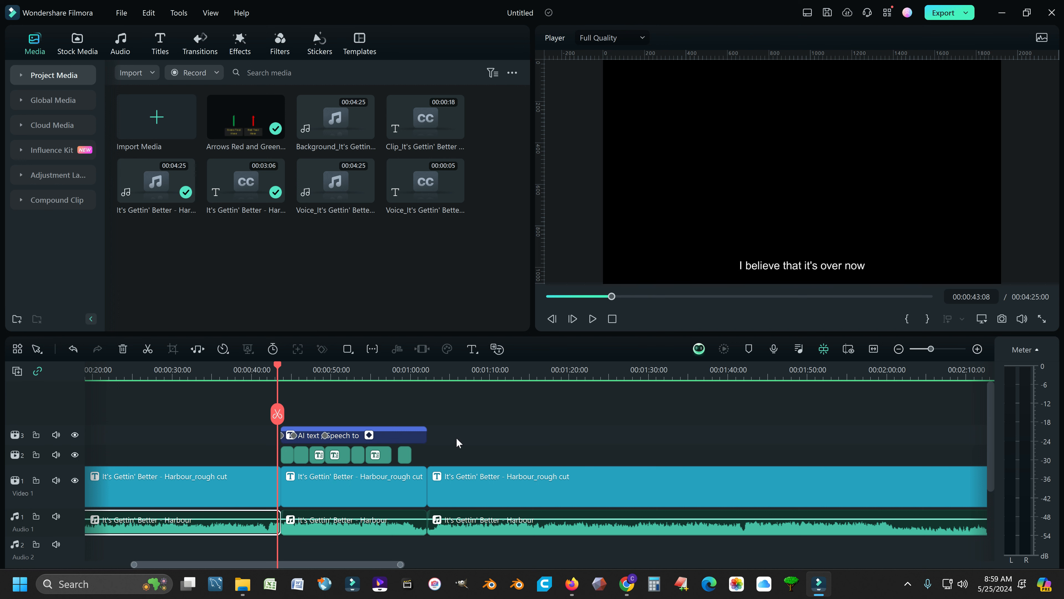
left_click(593, 319)
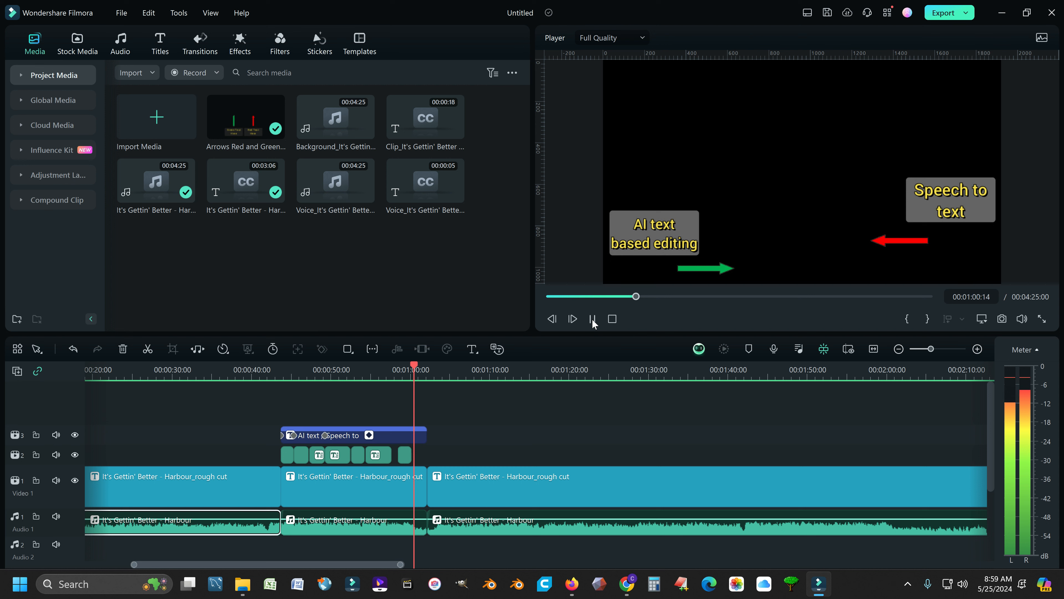
left_click(593, 321)
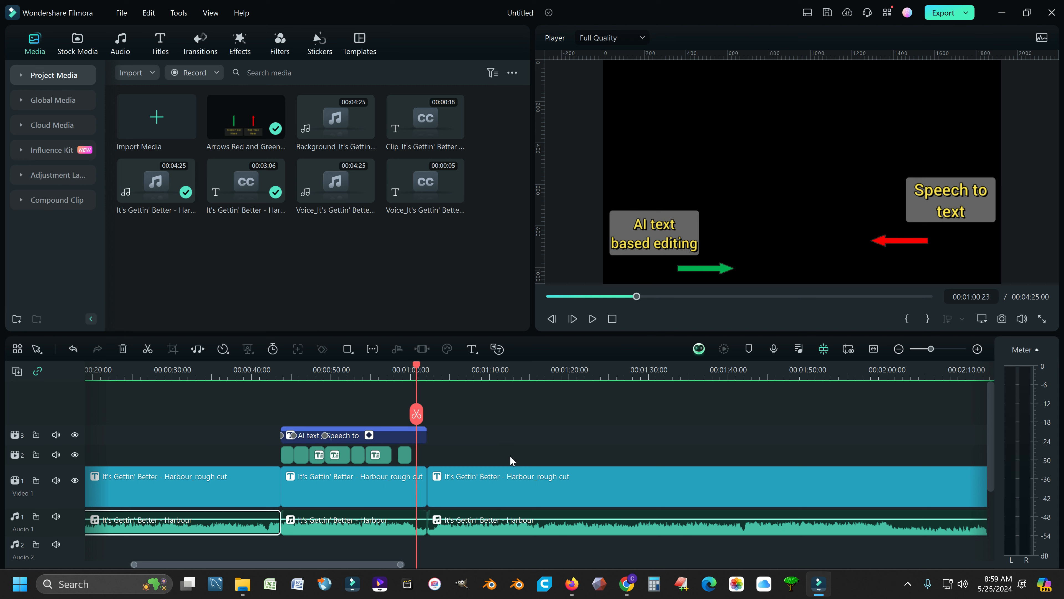
left_click_drag(411, 365, 401, 368)
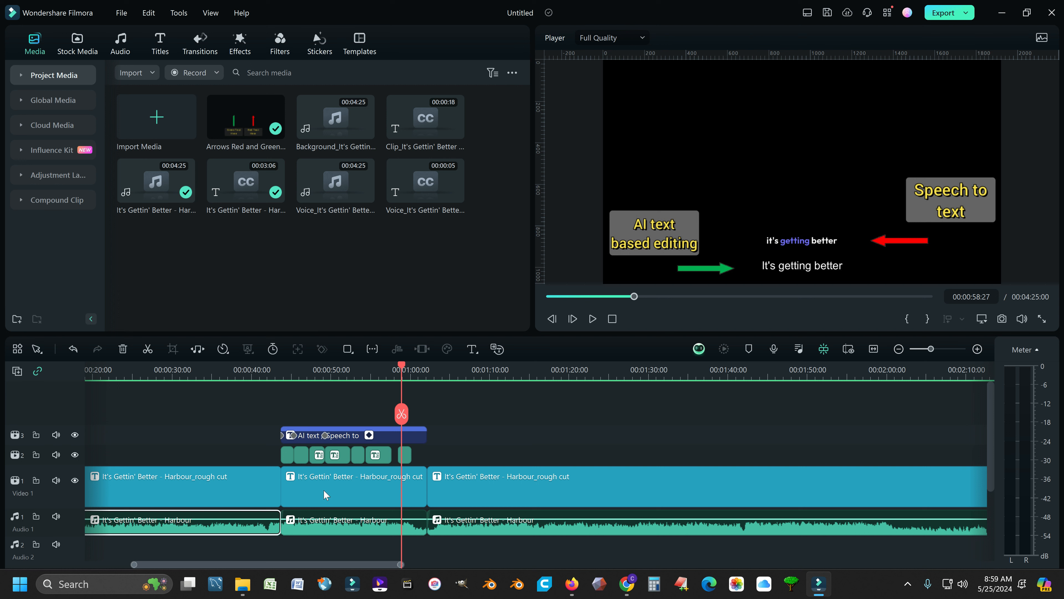
left_click_drag(403, 364, 506, 380)
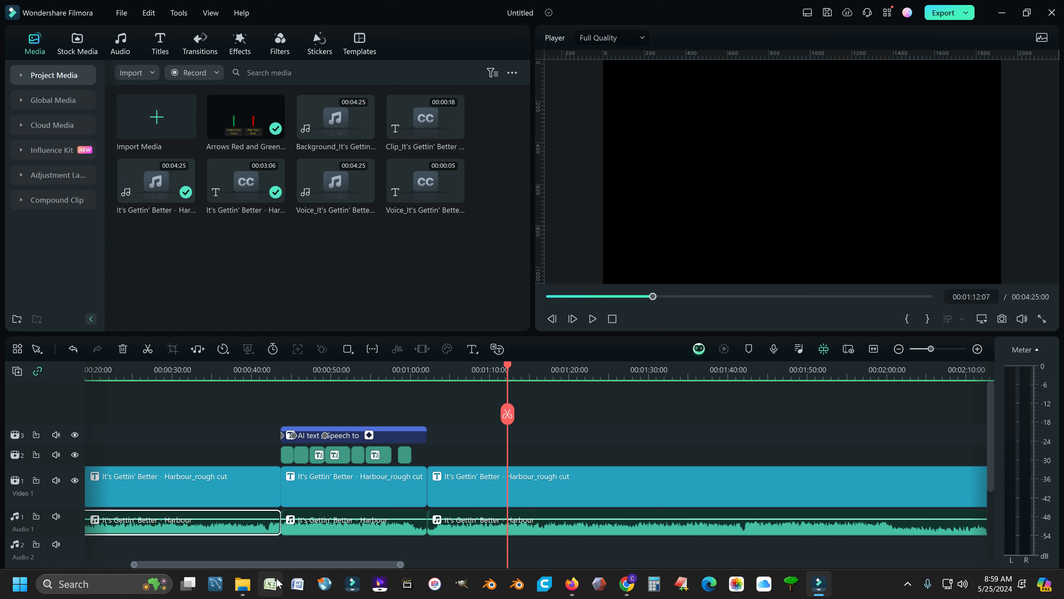
Step: Zoom the timeline out to the whole song and split the clips at the marker near 3:47
left_click_drag(316, 566, 350, 557)
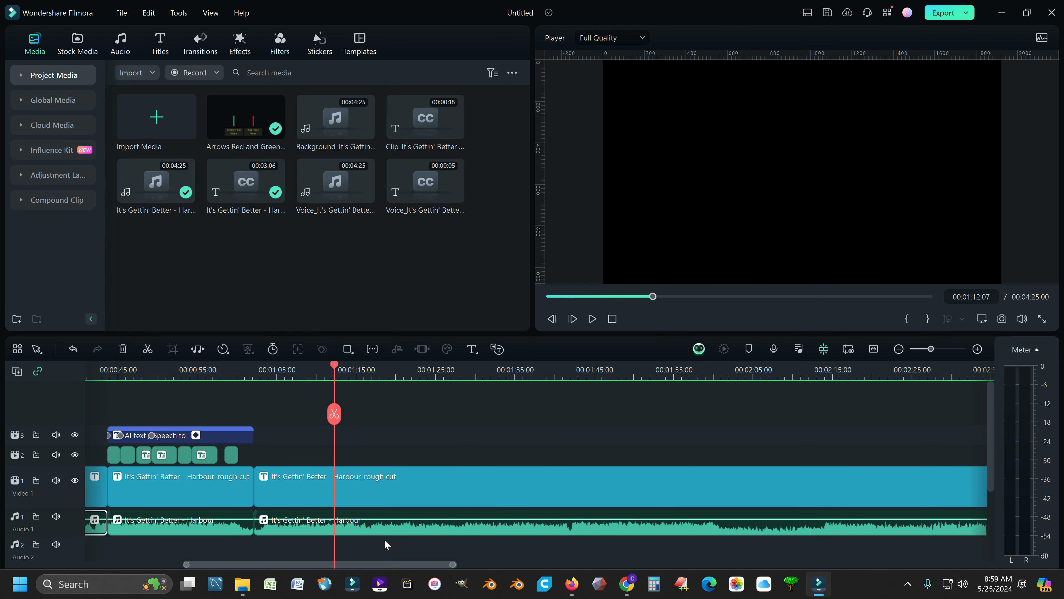
left_click_drag(588, 374, 402, 381)
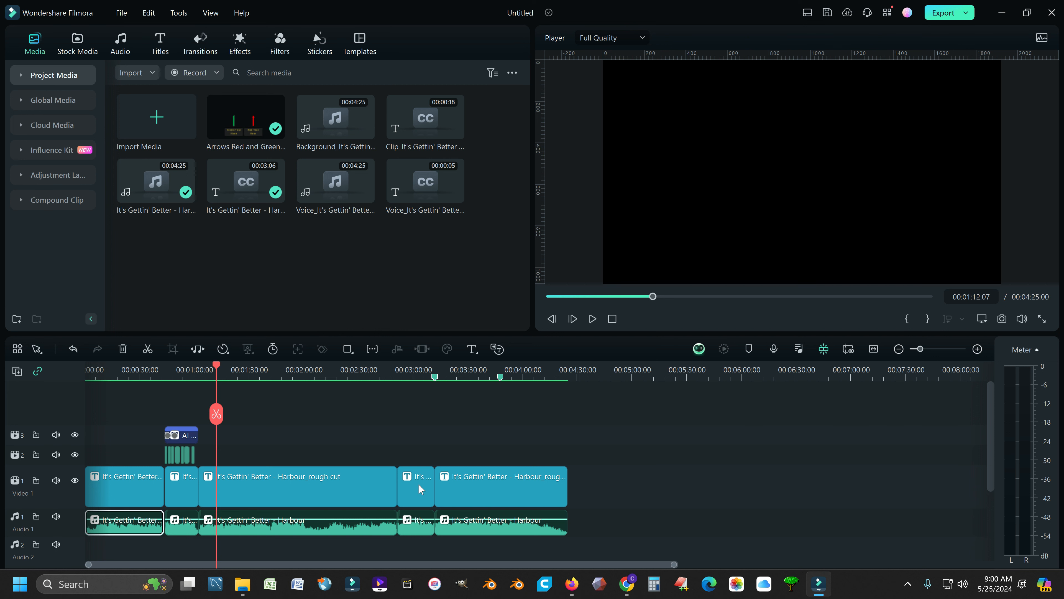
left_click(435, 380)
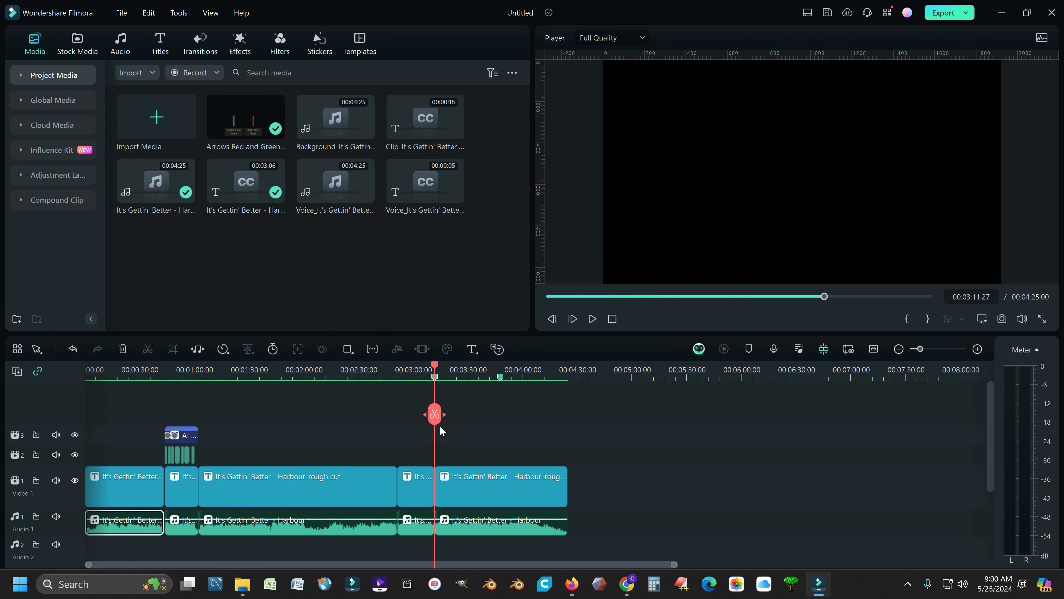
left_click(500, 377)
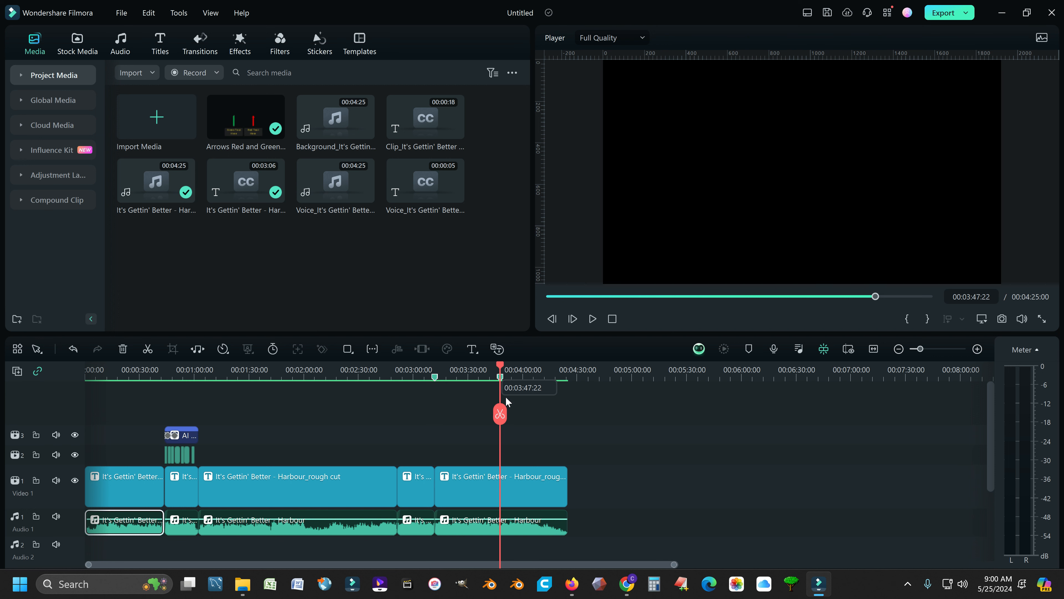
left_click(502, 415)
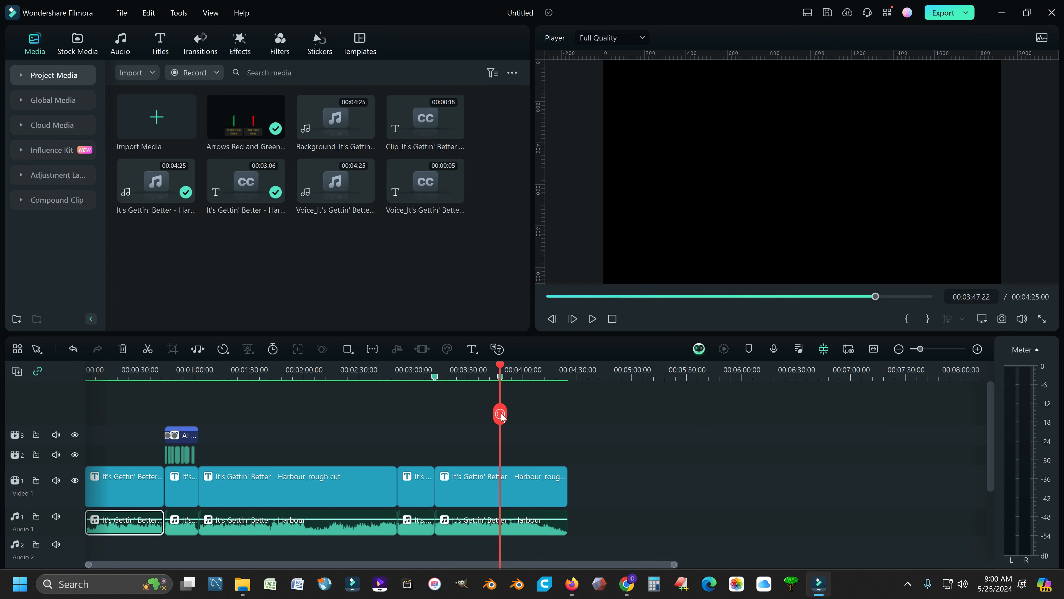
Step: Run Speech-to-Text on the audio segment between the two markers with automatic active words enabled, output as Titles
left_click(461, 531)
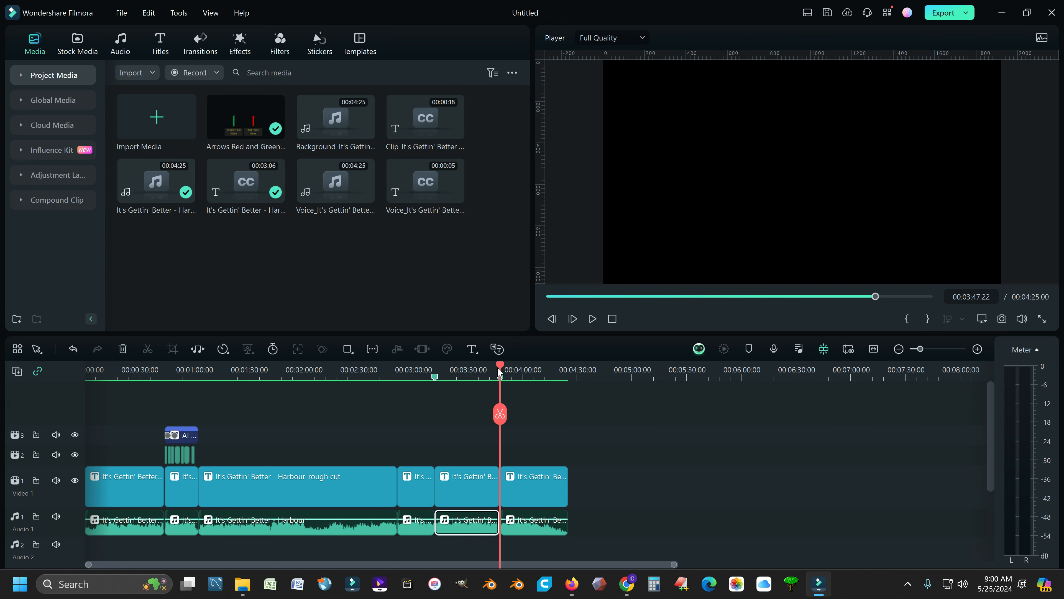
left_click_drag(500, 368, 452, 372)
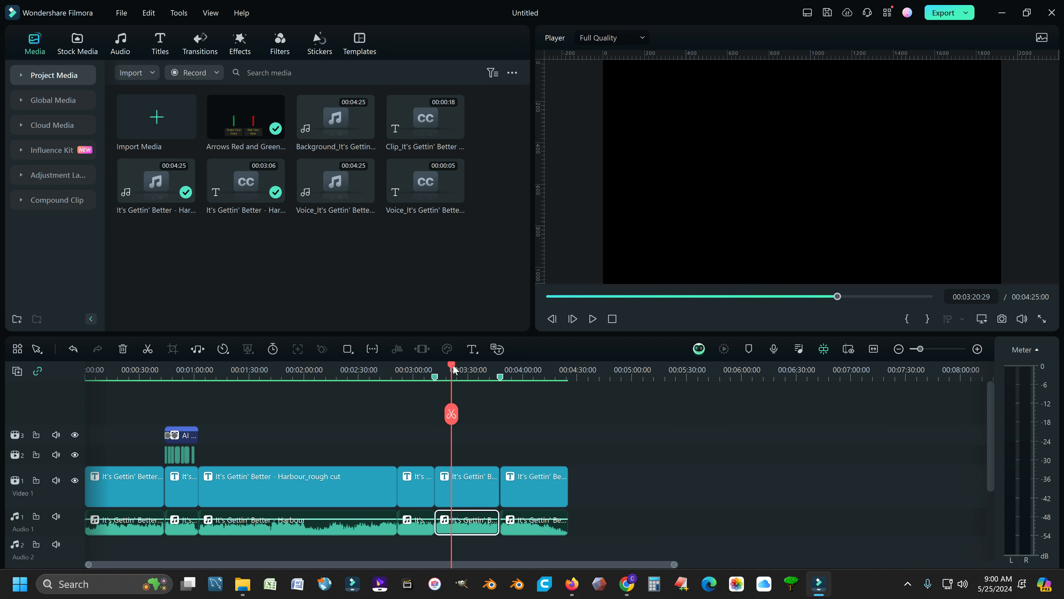
left_click(445, 369)
left_click_drag(445, 369, 436, 369)
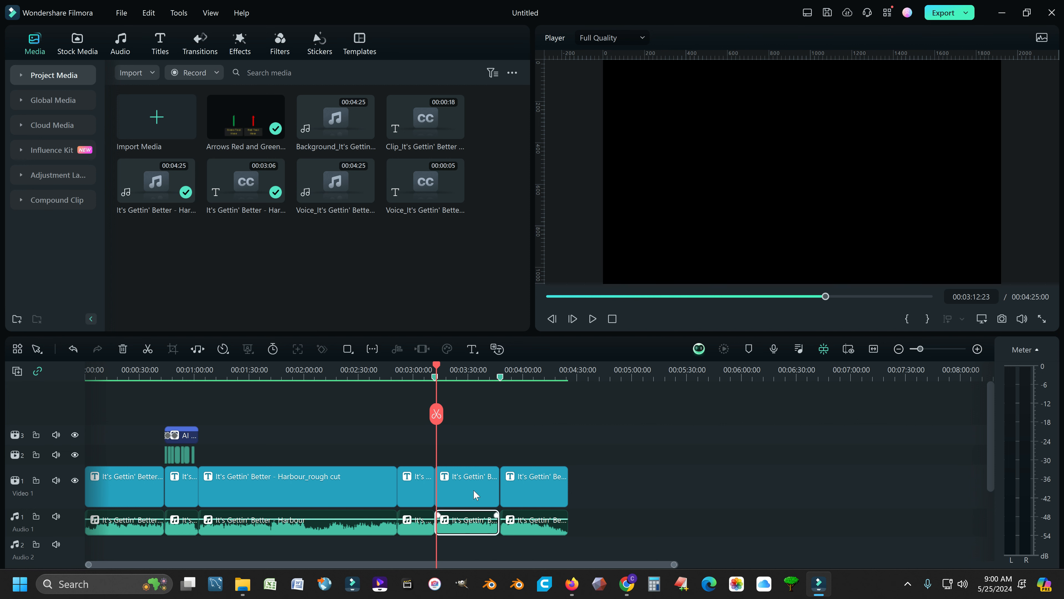
left_click(497, 348)
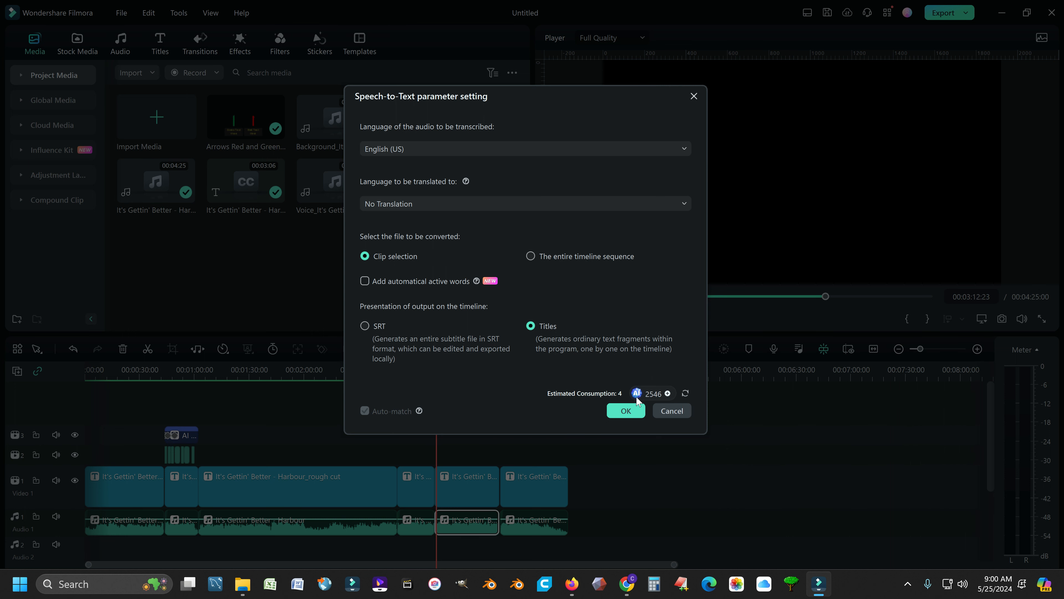
mouse_move(656, 397)
left_click(365, 283)
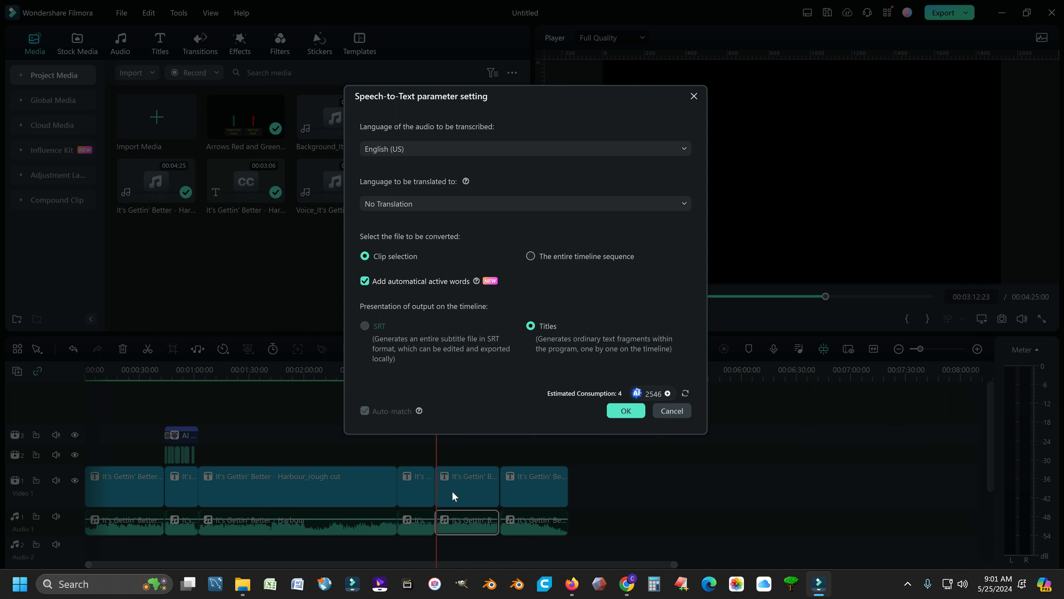
left_click(625, 411)
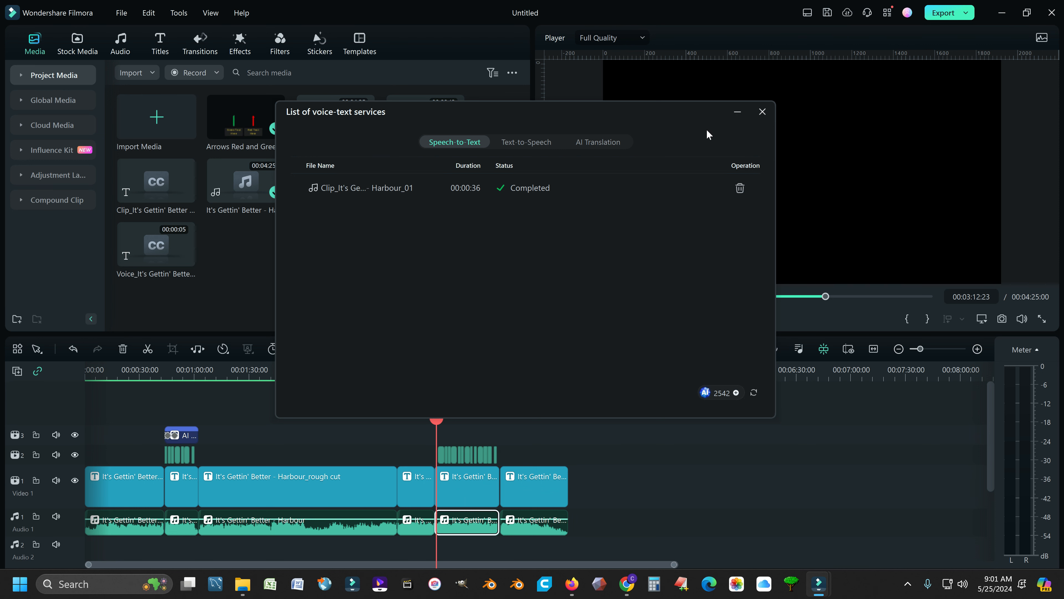
left_click(763, 112)
Step: Play the newly generated subtitles from the 3:11 marker to review them
mouse_move(437, 369)
left_mouse_down()
mouse_move(461, 369)
mouse_move(438, 368)
left_mouse_up()
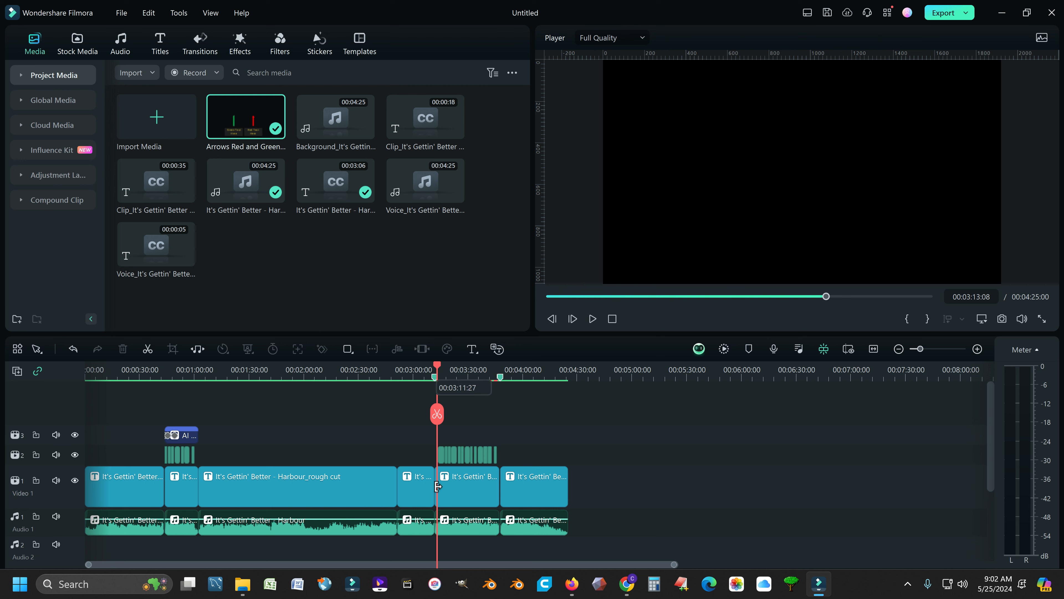
left_click(467, 501)
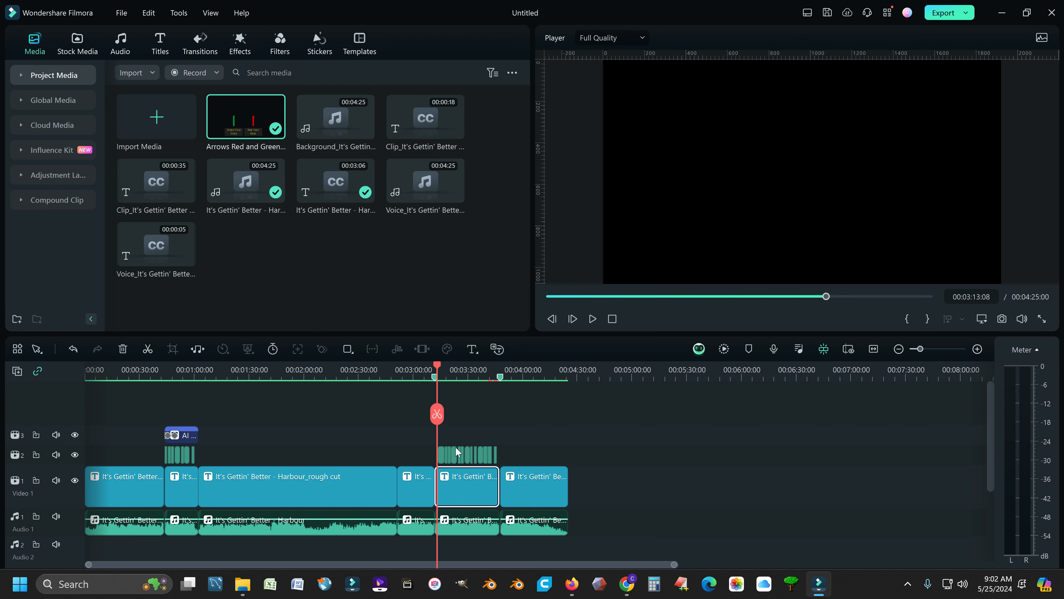
left_click(211, 372)
left_click_drag(181, 384, 437, 388)
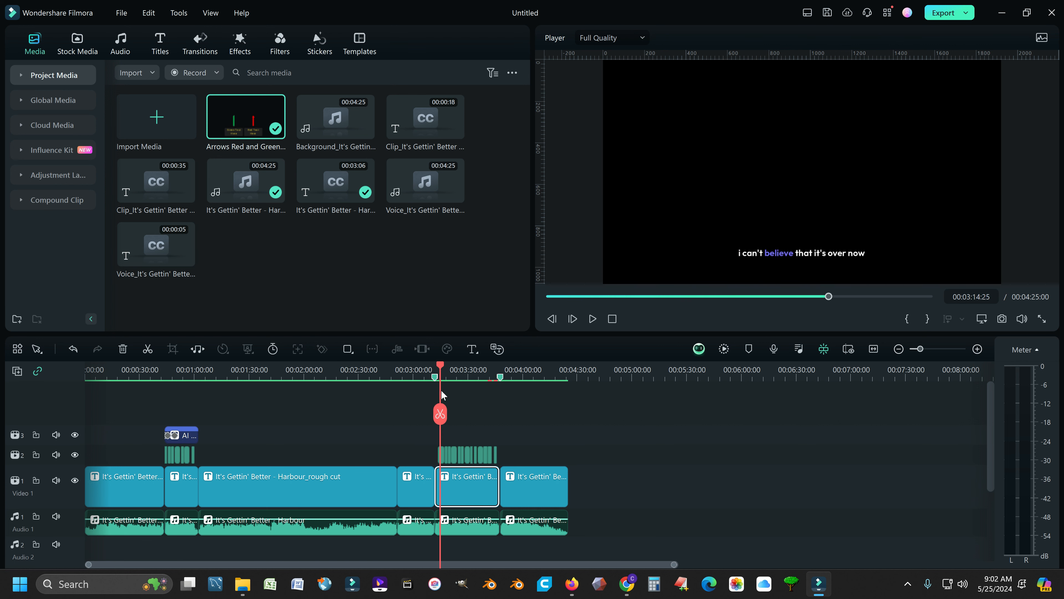
left_click(593, 319)
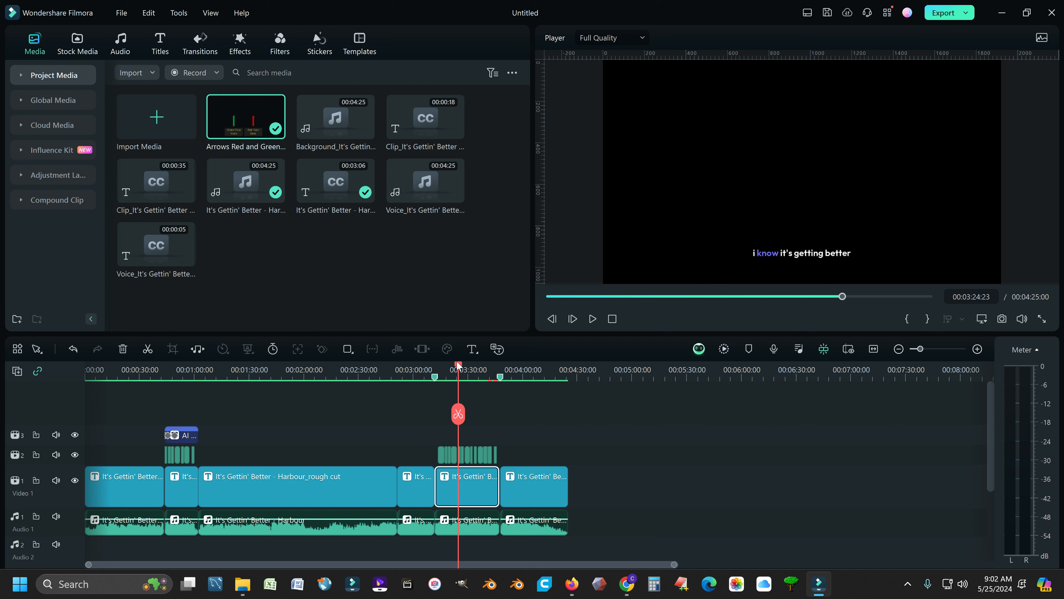
left_click_drag(459, 366, 464, 365)
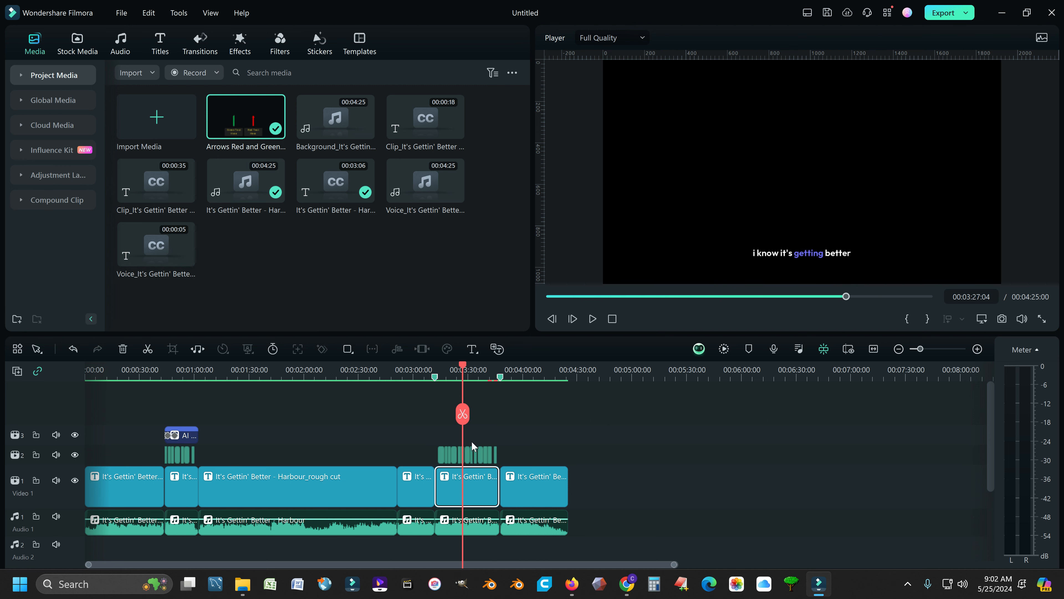
left_click_drag(463, 369, 437, 372)
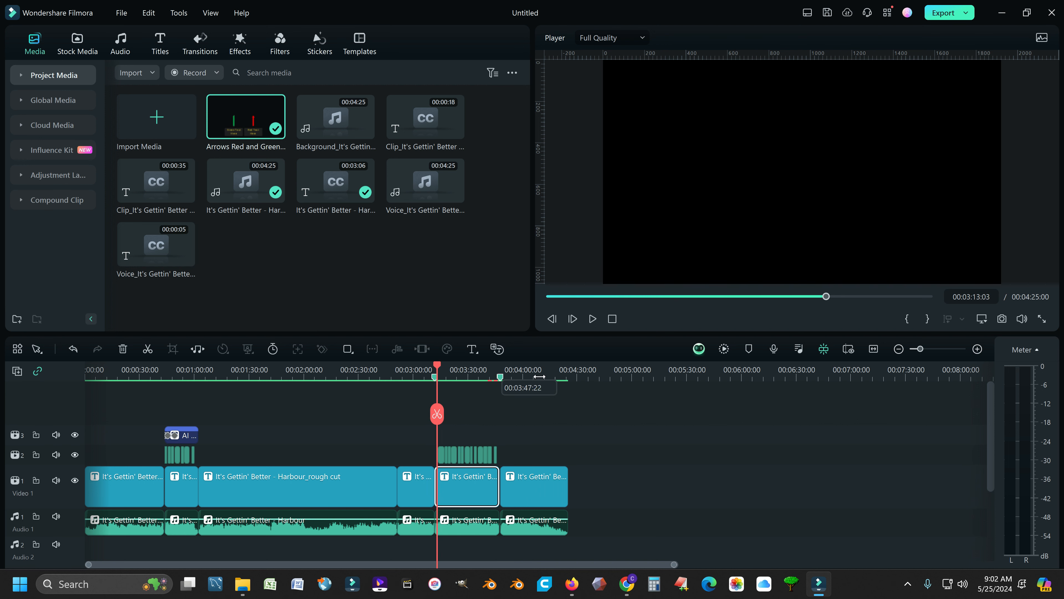
Step: Open the first generated subtitle clip's title settings, apply the green-highlight template, and preview it
scroll(658, 394, "up", 3)
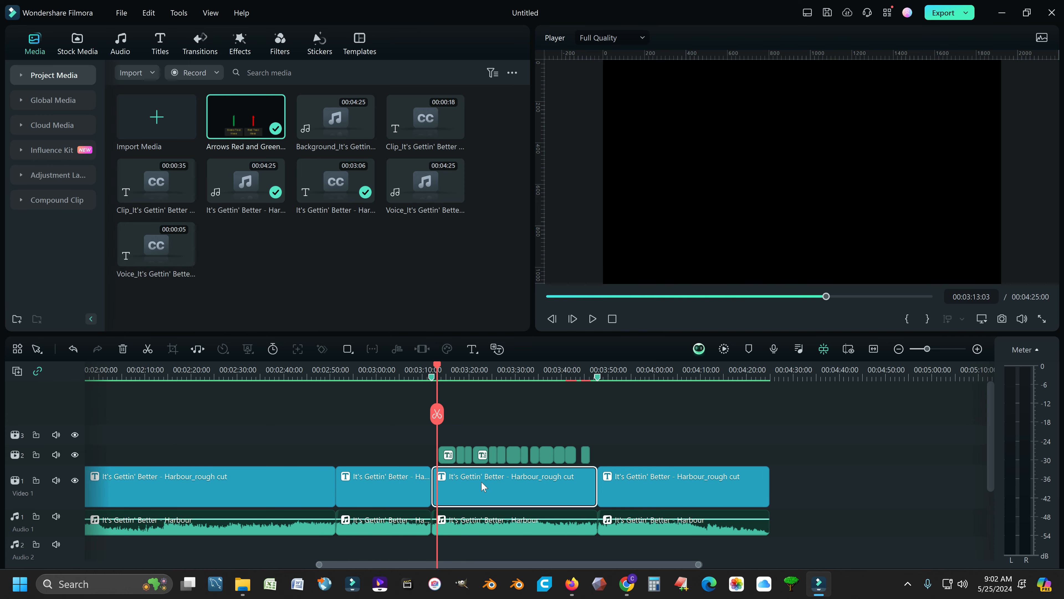
left_click(449, 456)
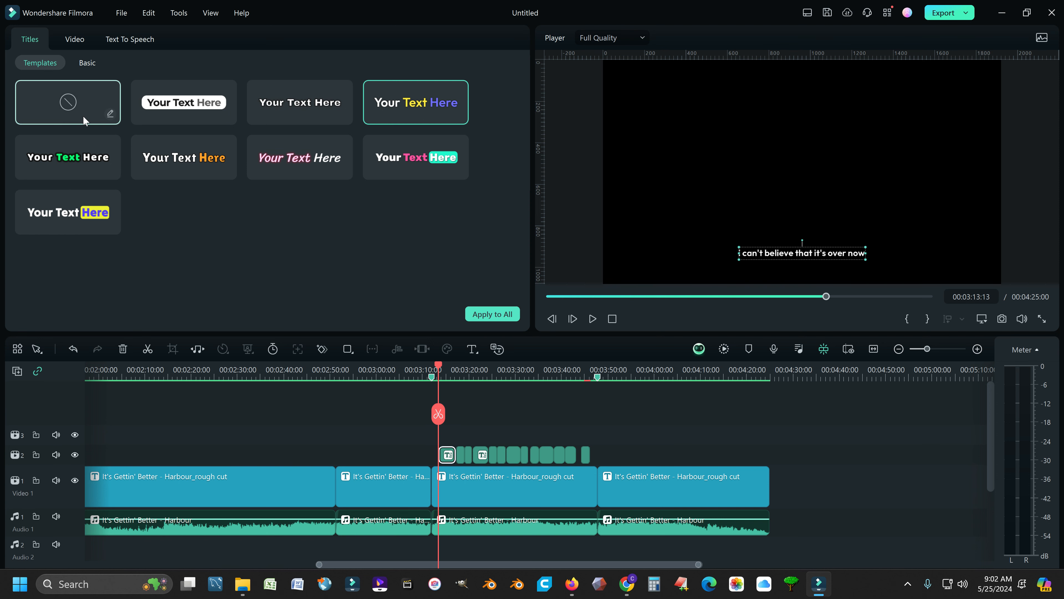
left_click(88, 63)
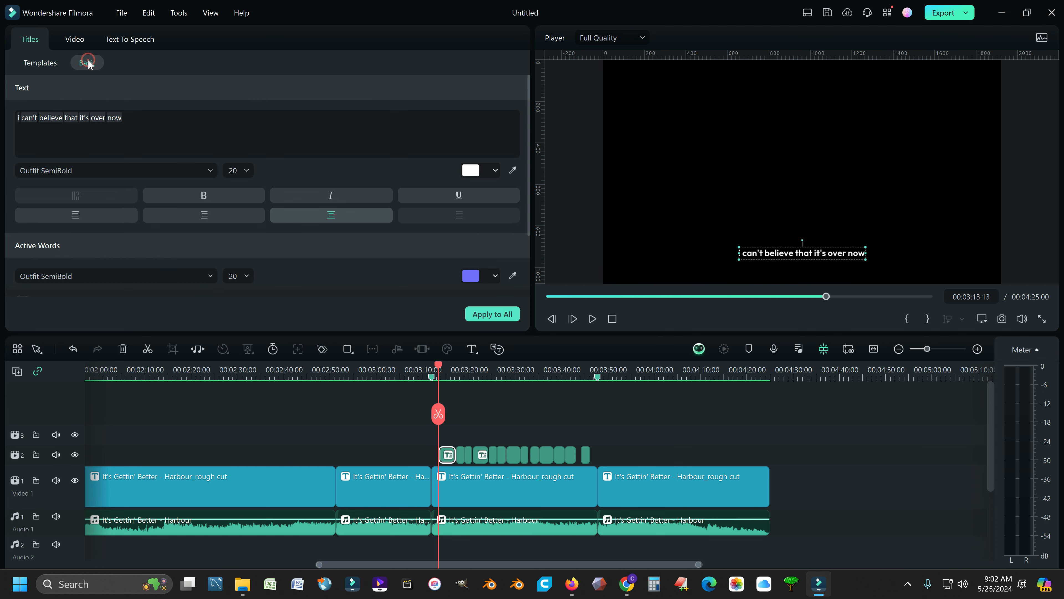
left_click(31, 64)
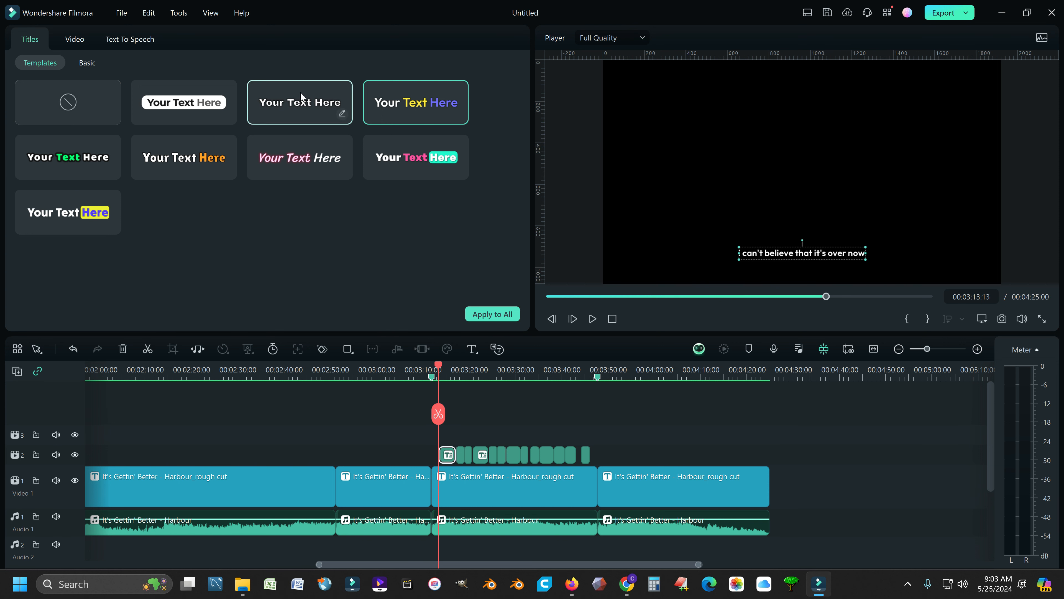
left_click(73, 159)
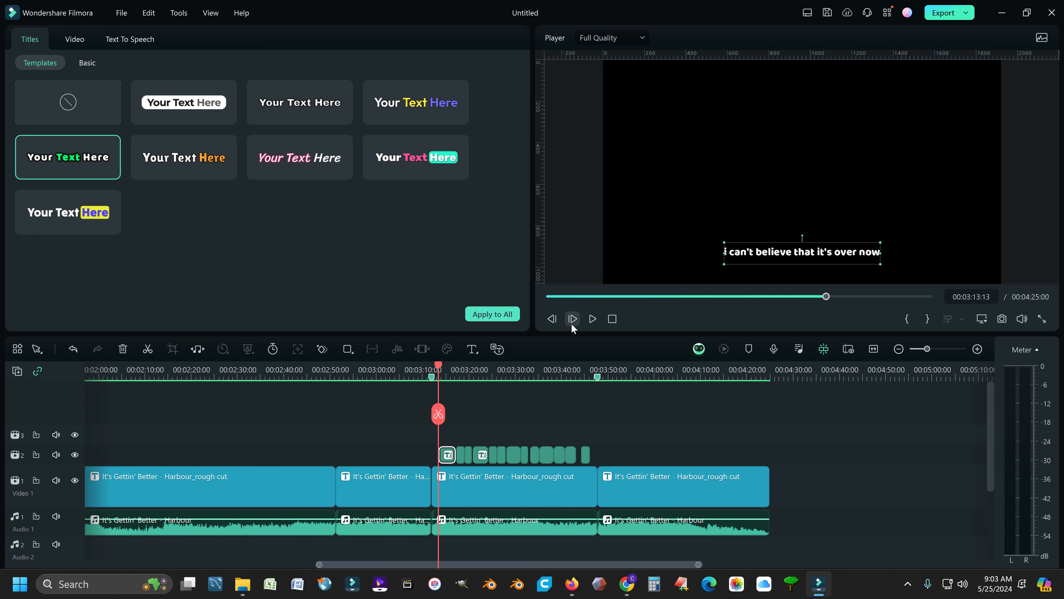
left_click(592, 319)
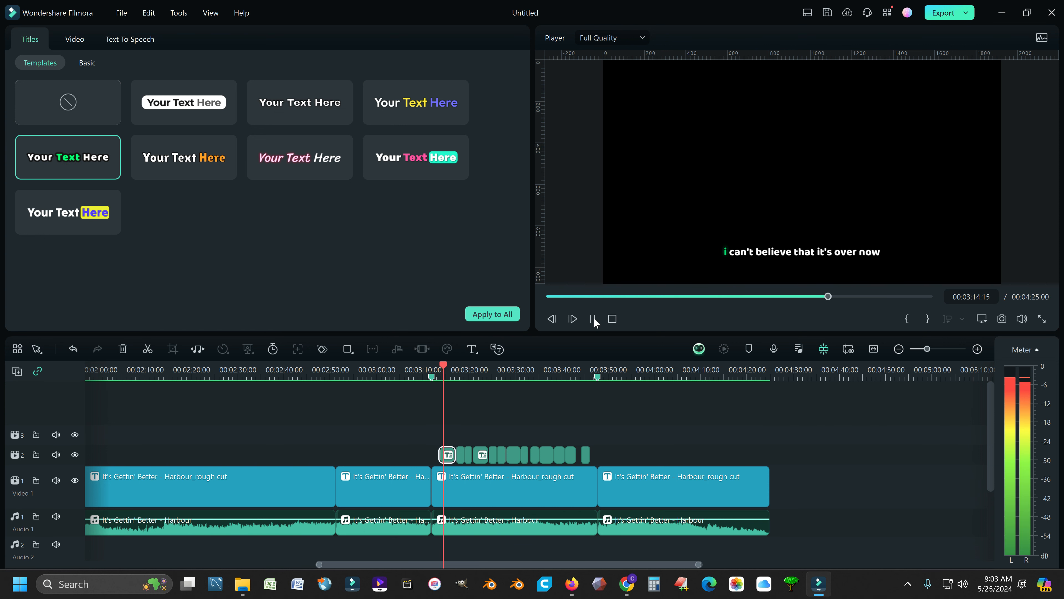
left_click(594, 319)
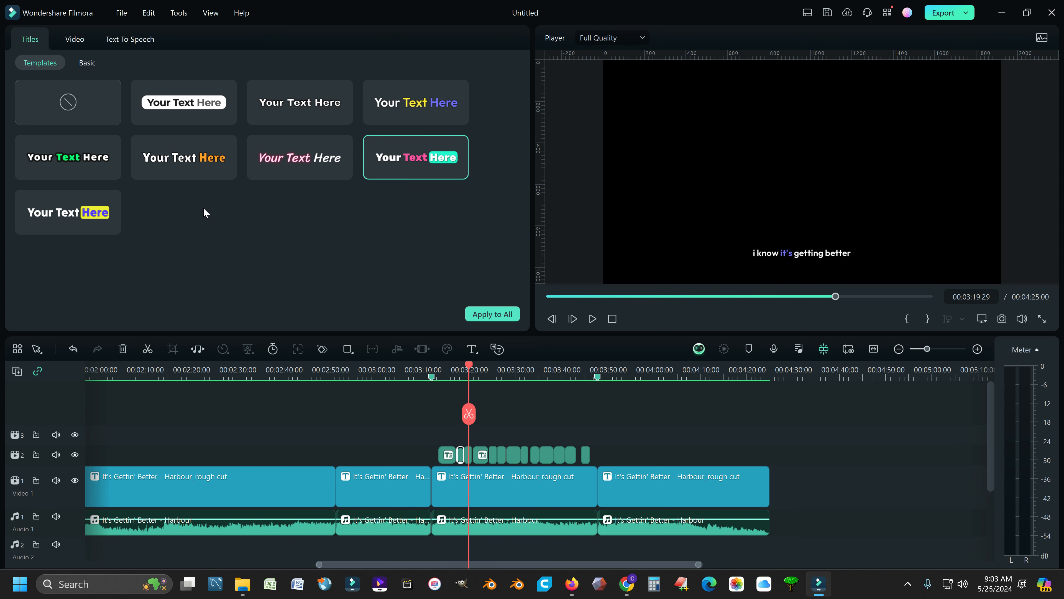
Step: Apply the pink italic title template to all the generated subtitle clips
left_click(297, 166)
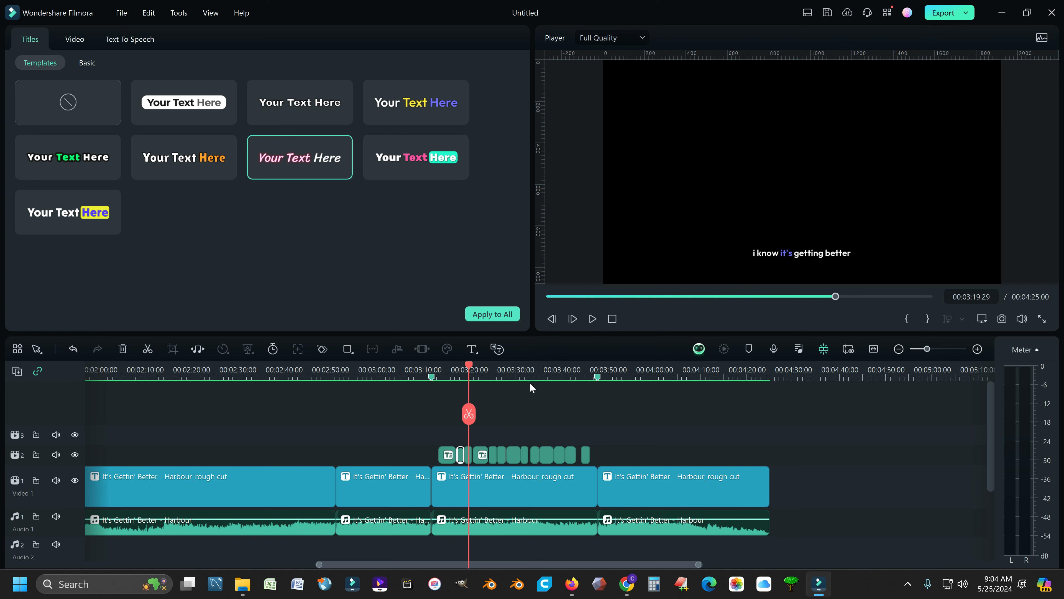
left_click(492, 314)
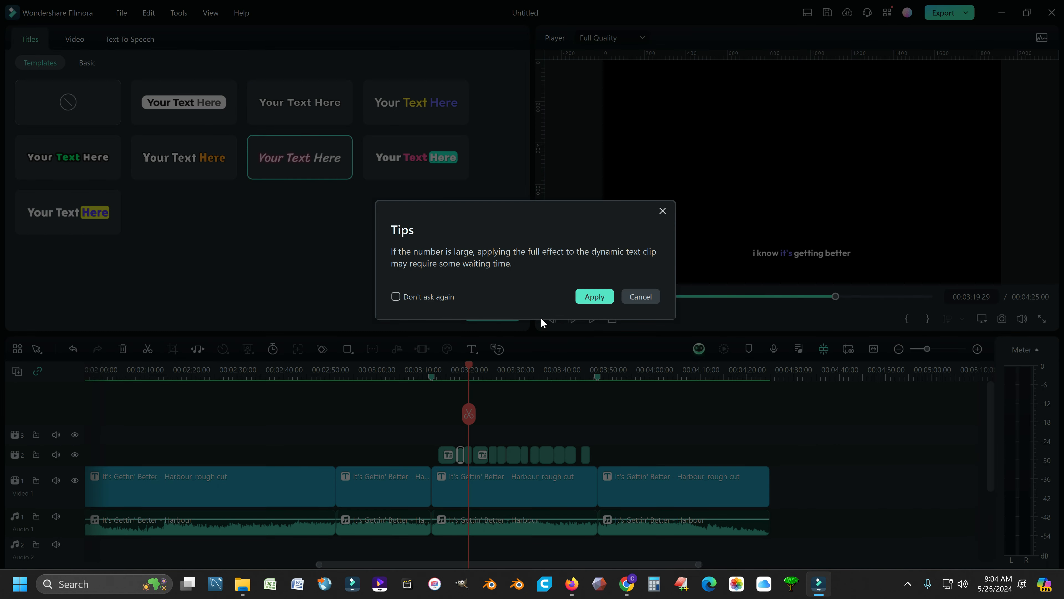
left_click(597, 297)
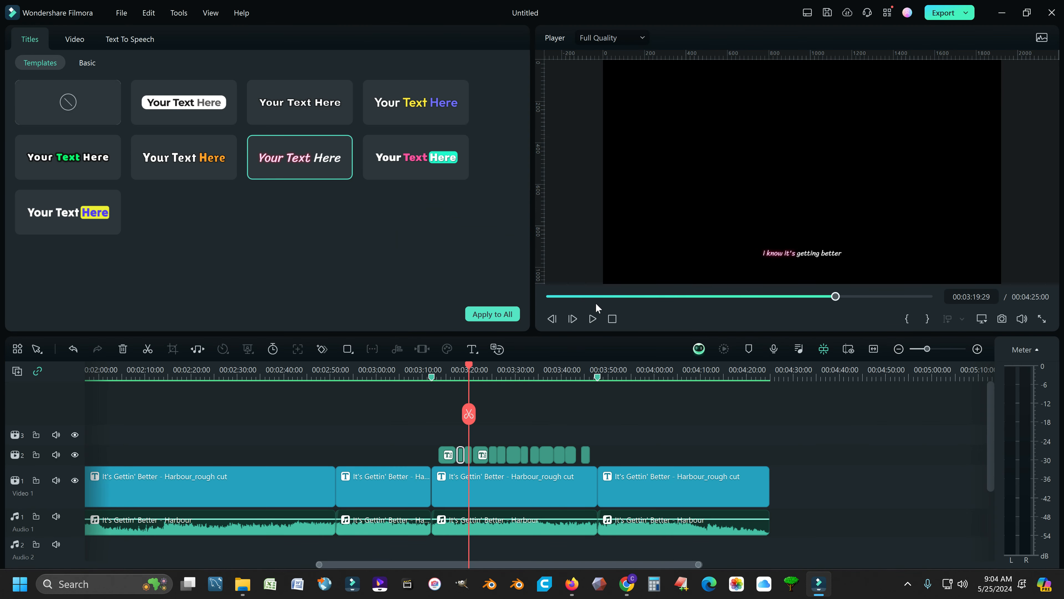
Step: Enlarge and reposition the subtitle in the preview, then play it back to check
left_click(775, 254)
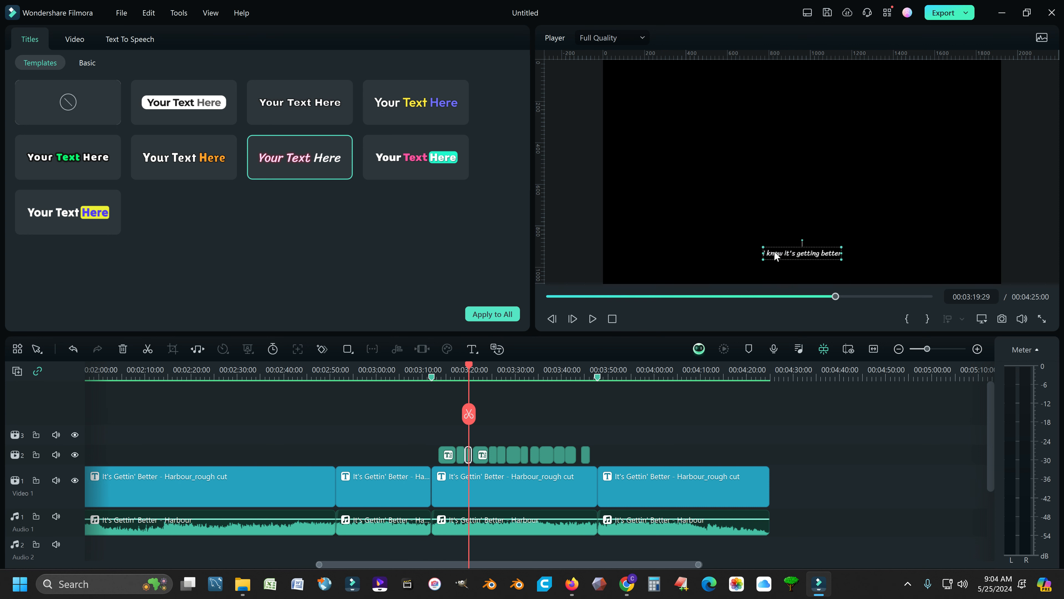
left_click_drag(763, 247, 665, 224)
left_click_drag(732, 247, 784, 267)
left_click(593, 319)
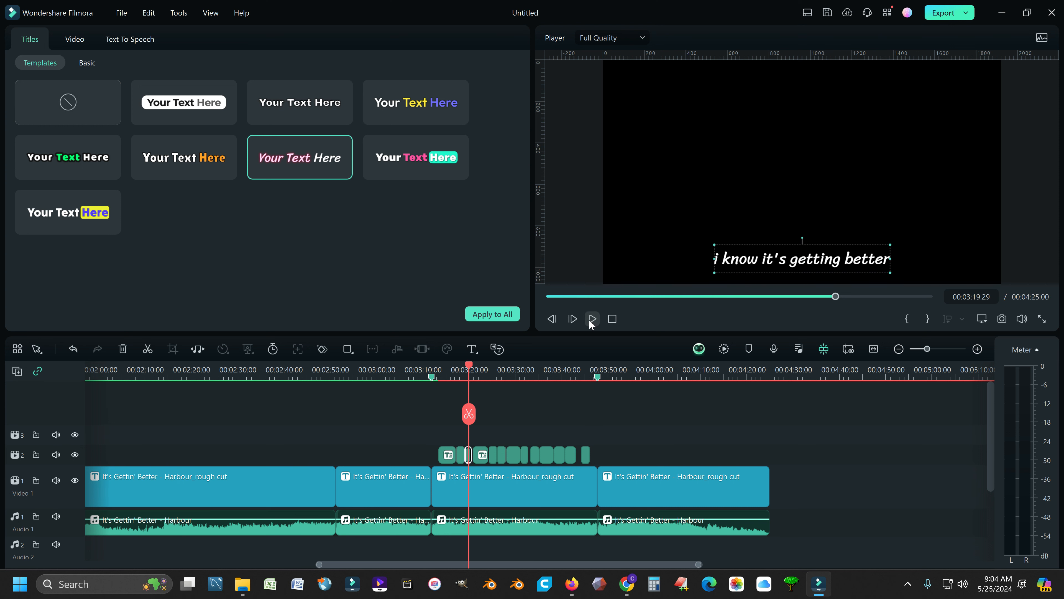
key("space")
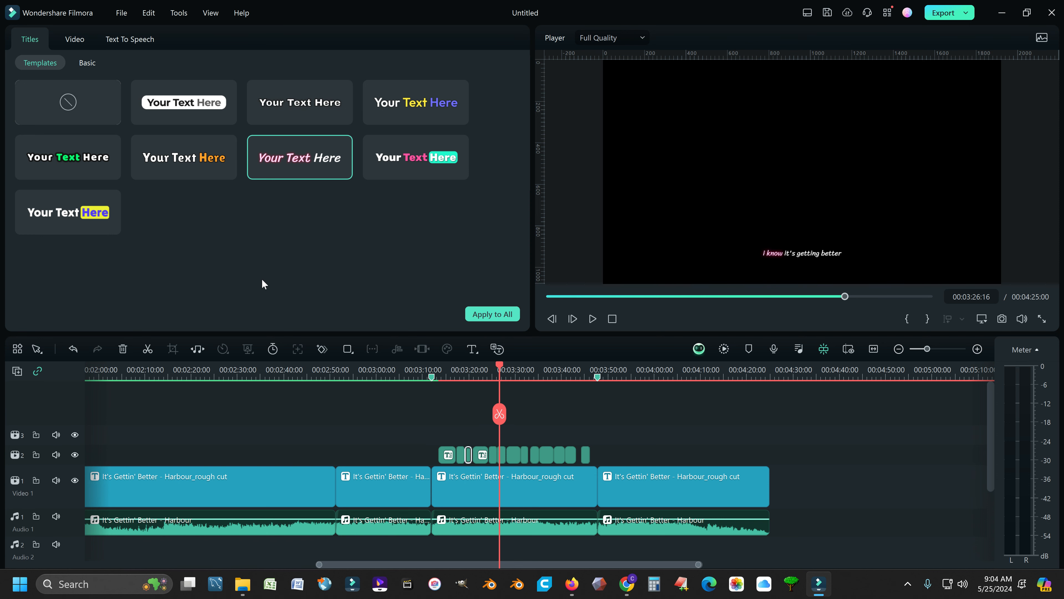
left_click(76, 39)
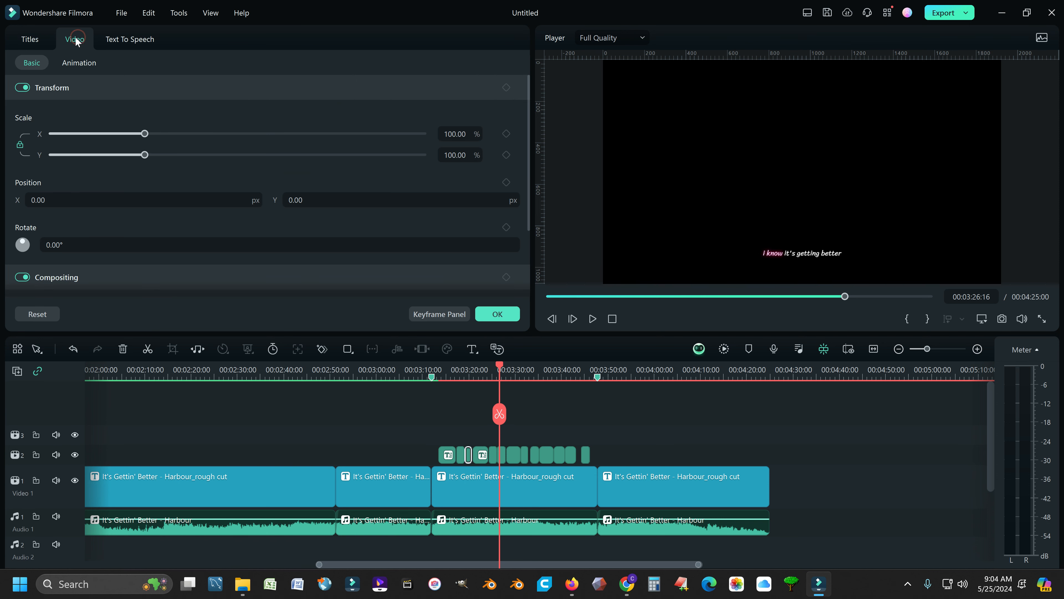
left_click(29, 39)
left_click(120, 40)
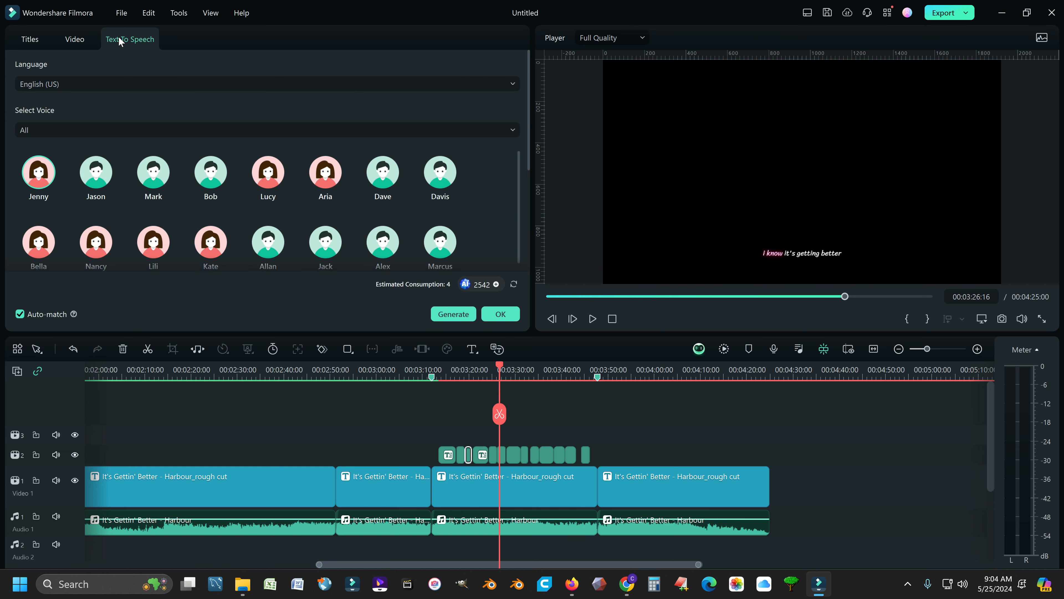
left_click(30, 39)
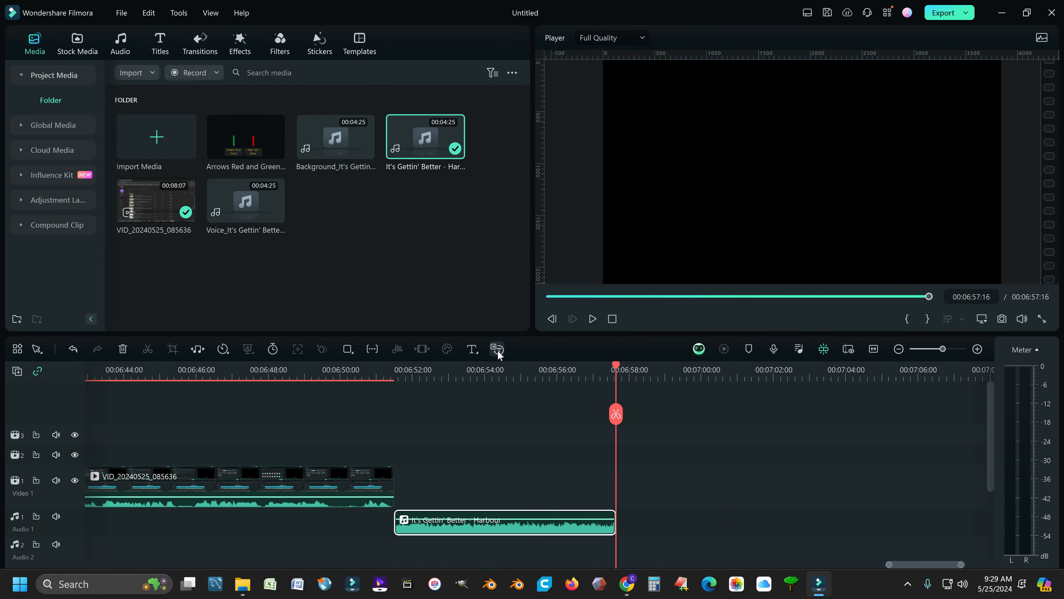
Step: Run Speech-to-Text on the selected song clip with automatic active words enabled, output as Titles
left_click(497, 349)
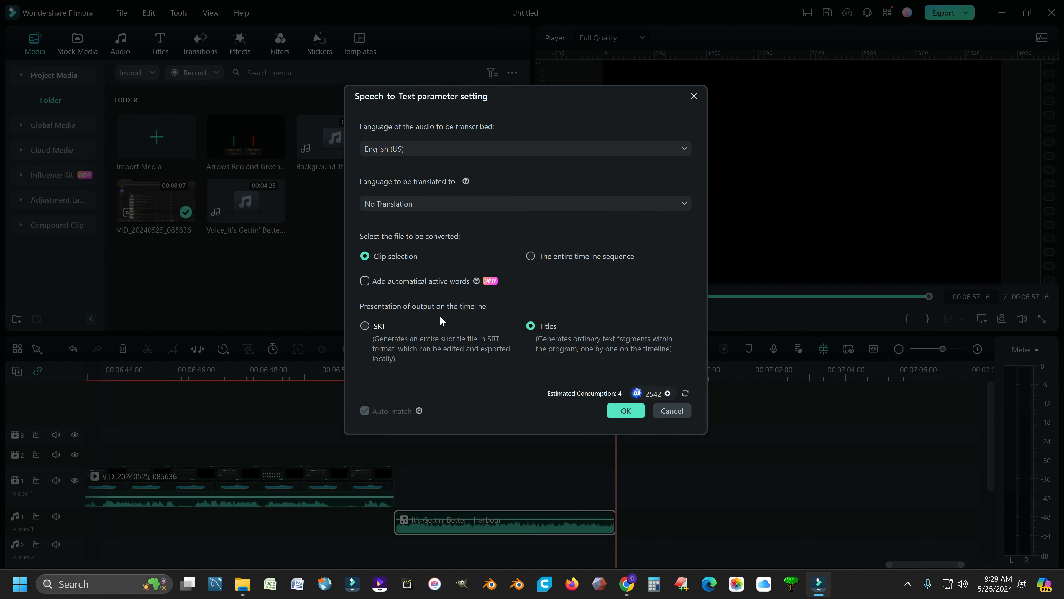
left_click(364, 281)
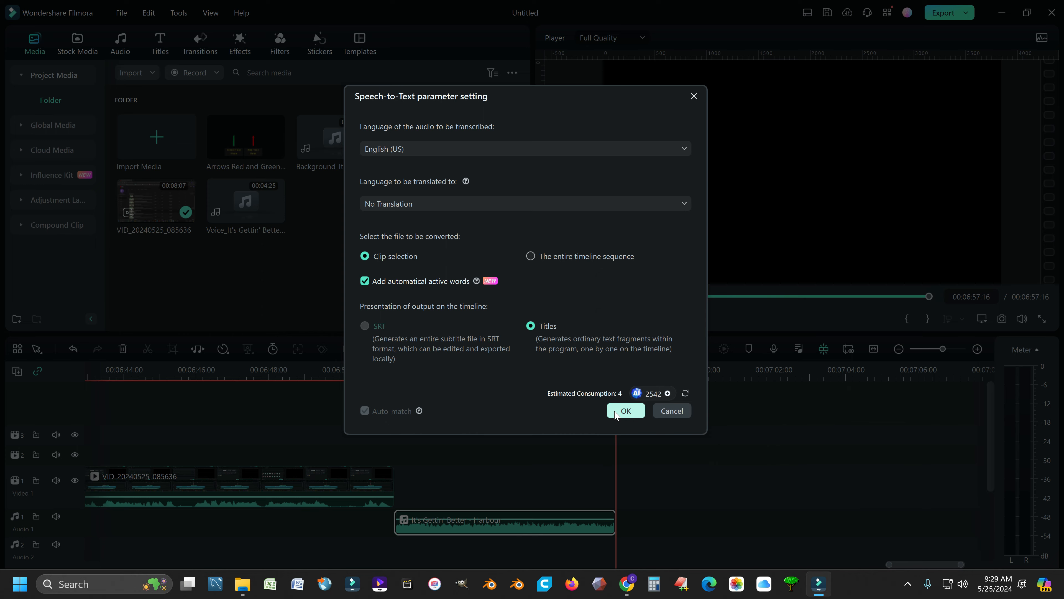
left_click(622, 411)
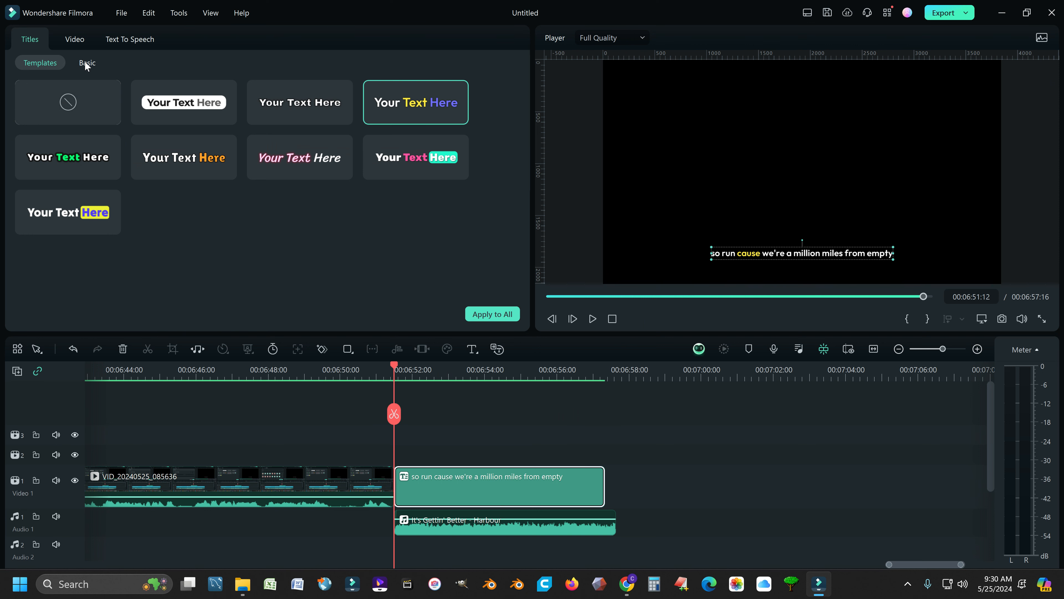
Step: Set the generated title's active-word colour to red in its basic settings and apply it to all
left_click_drag(396, 367, 451, 365)
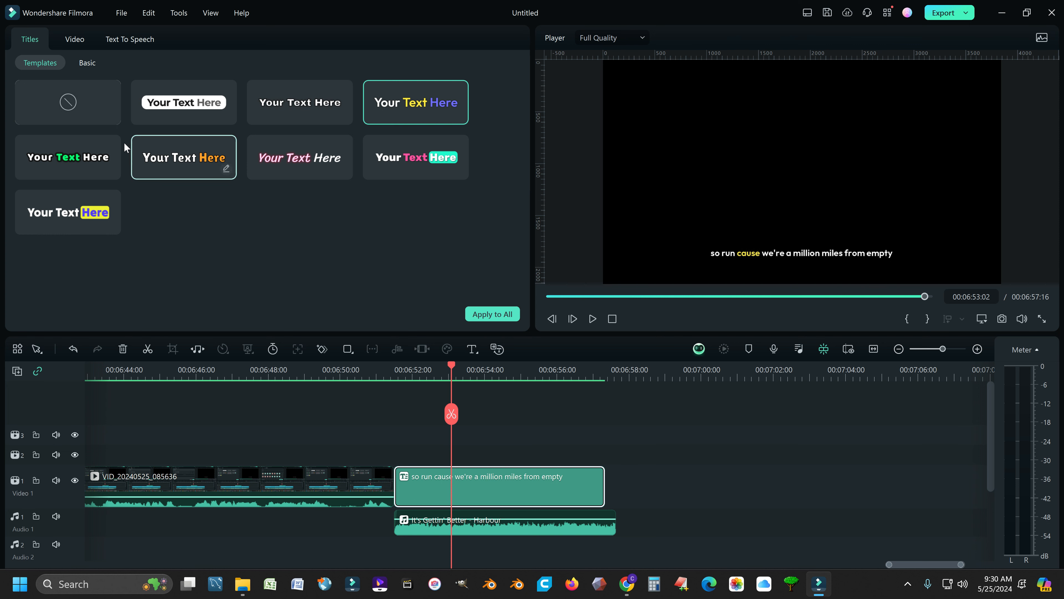
left_click(88, 64)
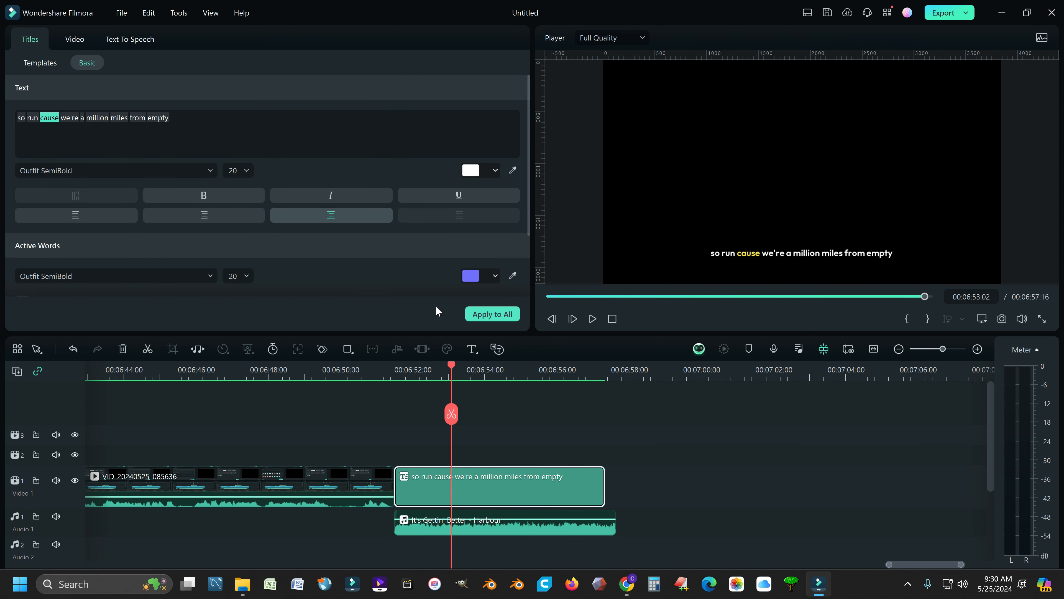
left_click(495, 276)
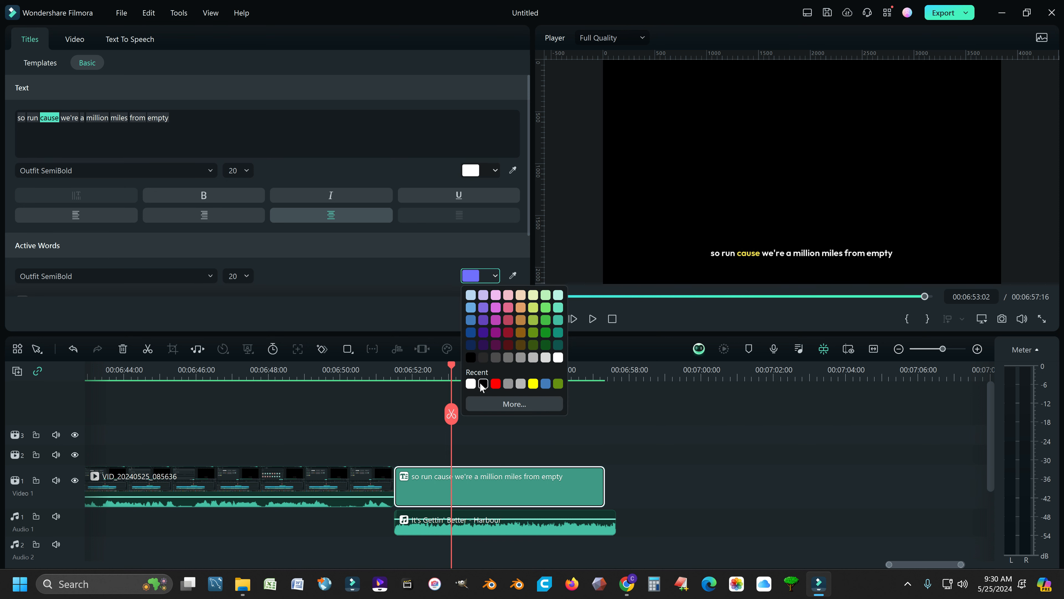
left_click(496, 383)
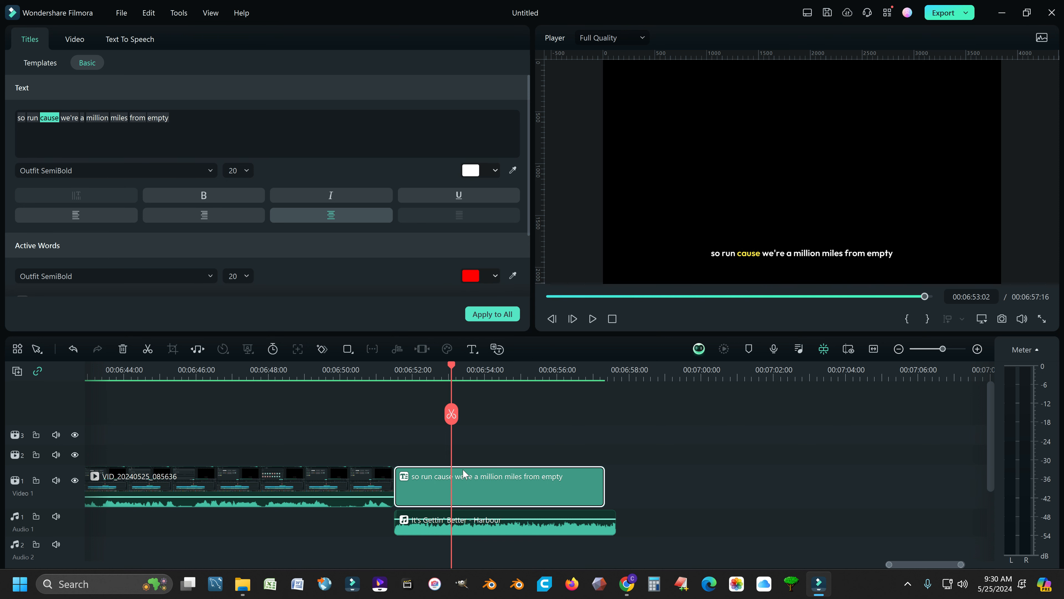
left_click(489, 318)
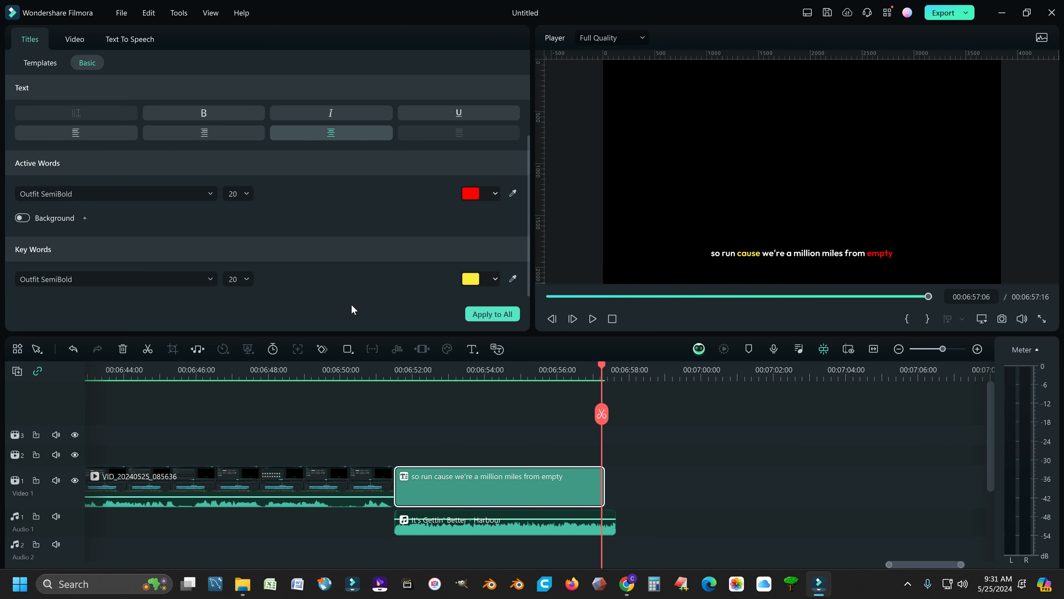
Step: Open the font list for the title's main text
scroll(354, 239, "up", 2)
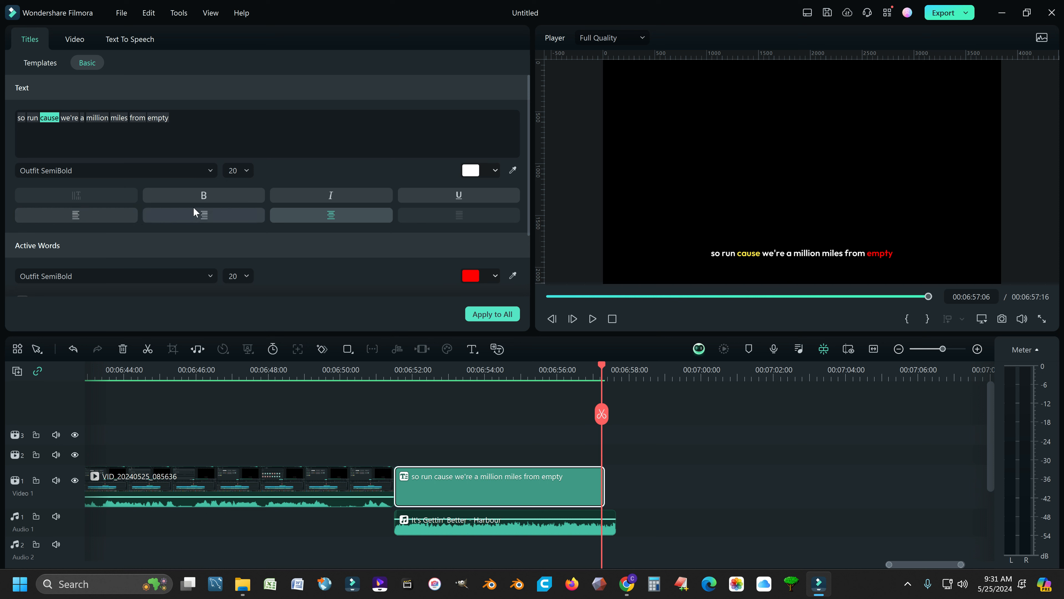
left_click(209, 168)
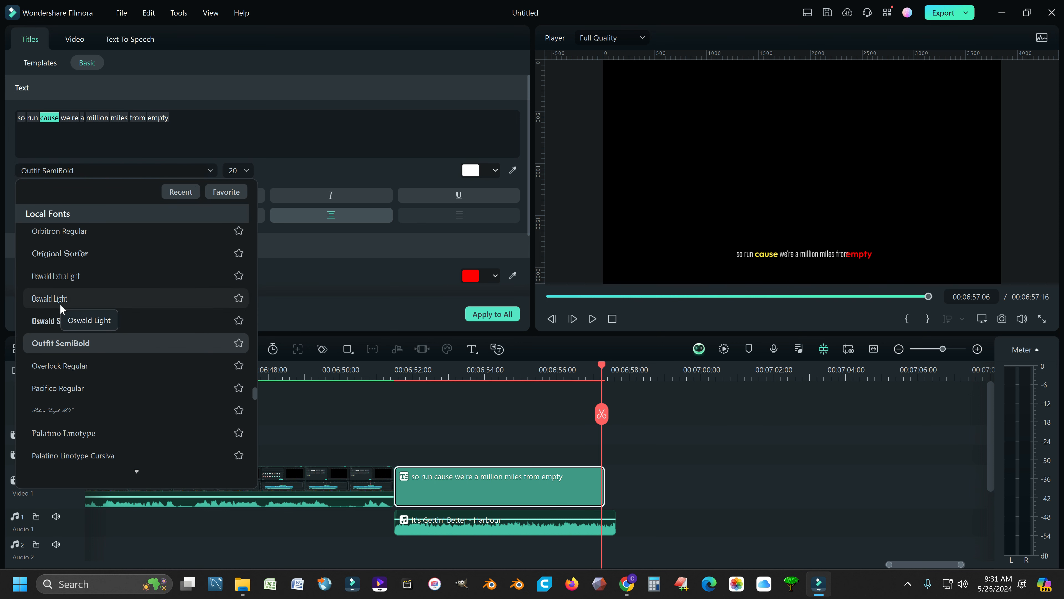